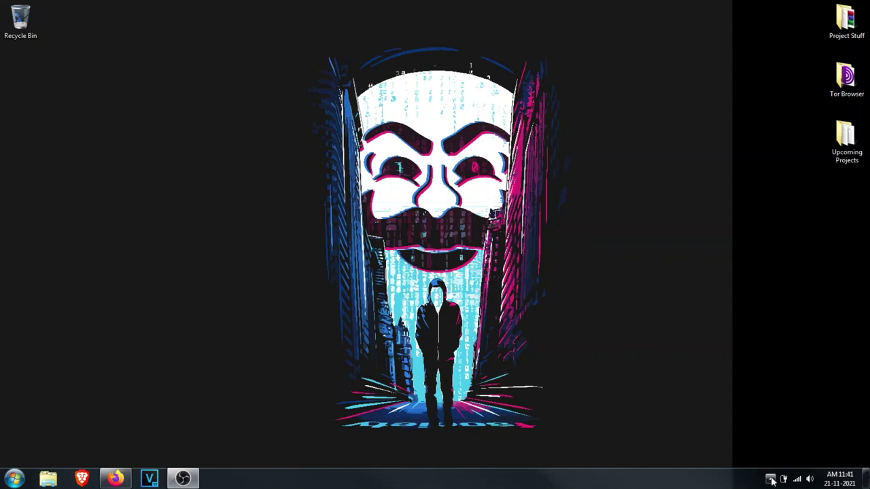
# Eject the external drive from the notification area's Safely Remove Hardware icon
pyautogui.click(771, 480)
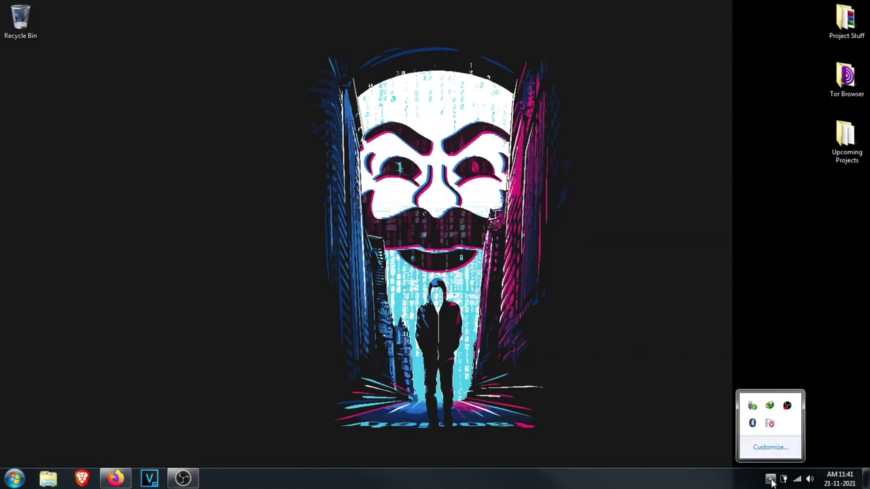
pyautogui.click(751, 407)
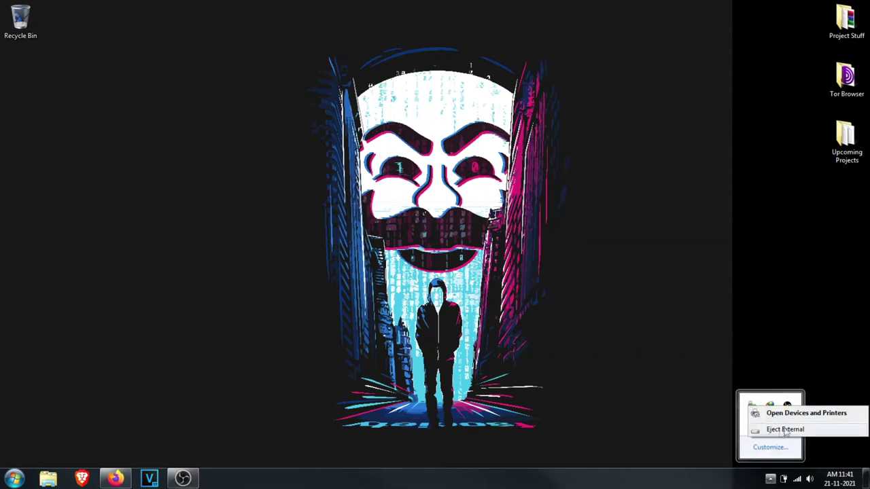
pyautogui.click(785, 429)
pyautogui.click(48, 479)
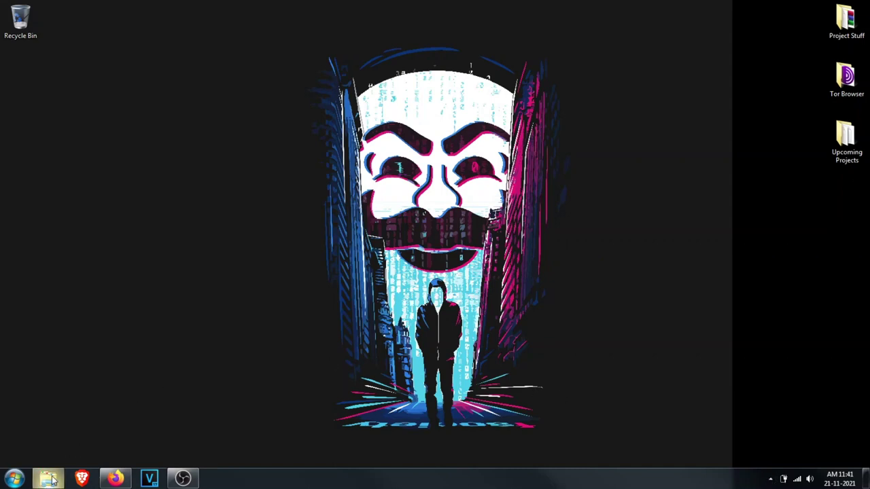
pyautogui.click(199, 269)
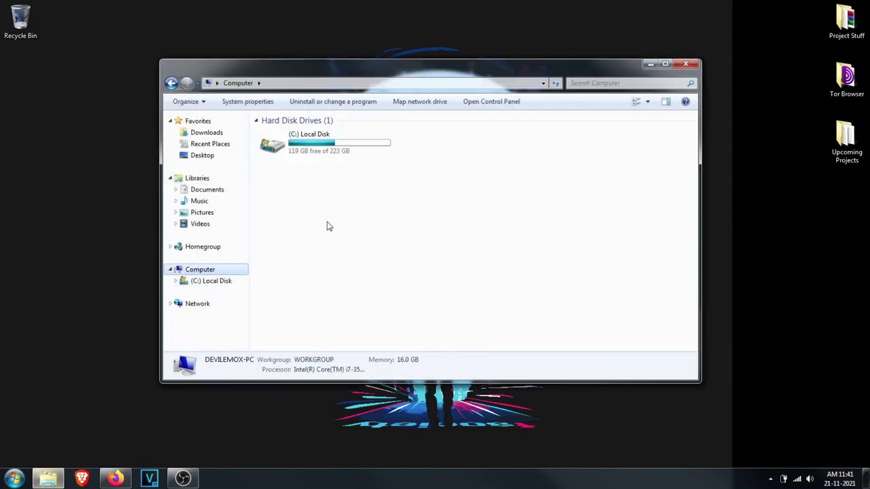
pyautogui.rightClick(399, 195)
pyautogui.click(427, 237)
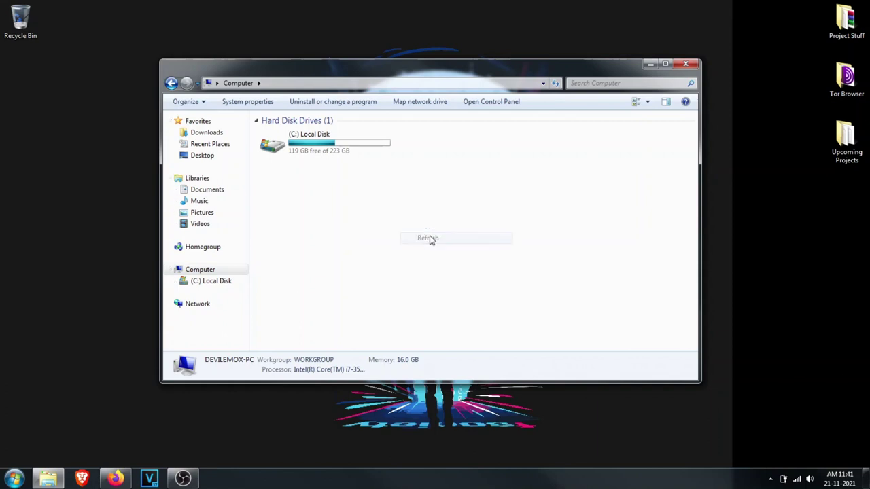
pyautogui.rightClick(429, 235)
pyautogui.click(450, 279)
pyautogui.rightClick(433, 223)
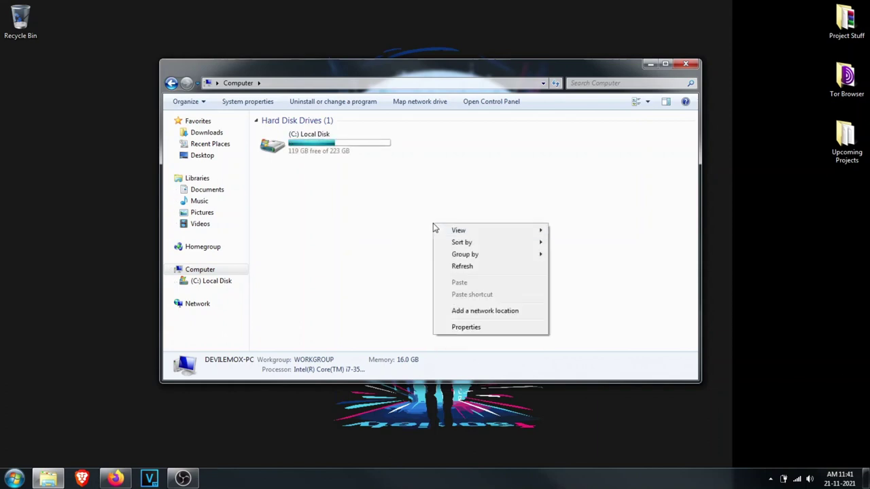
pyautogui.click(452, 265)
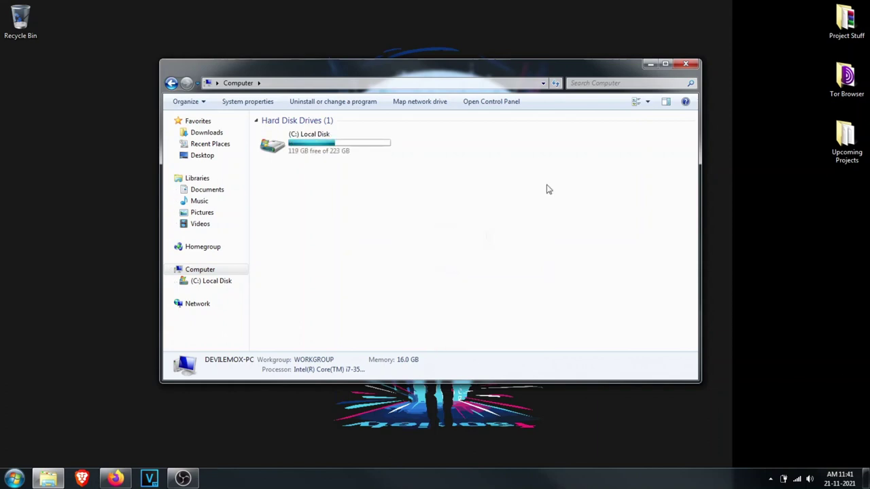
pyautogui.click(683, 70)
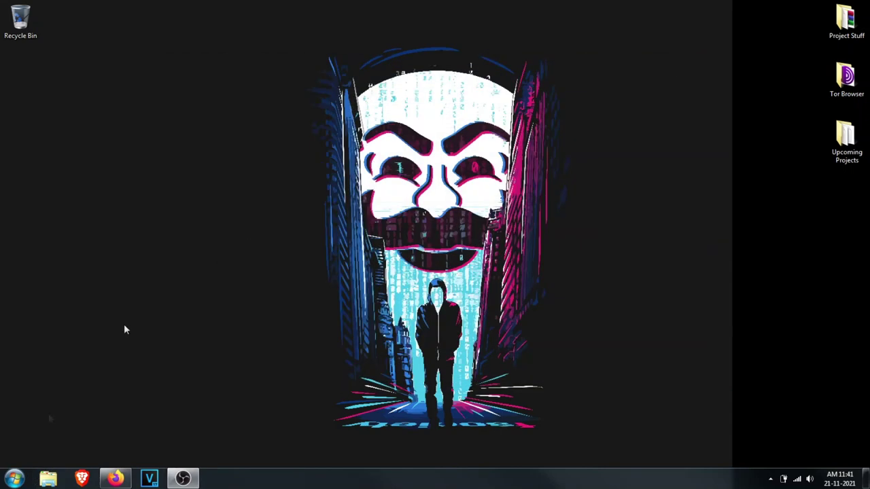
# Launch Device Manager from a Start menu search for 'device'
pyautogui.click(13, 478)
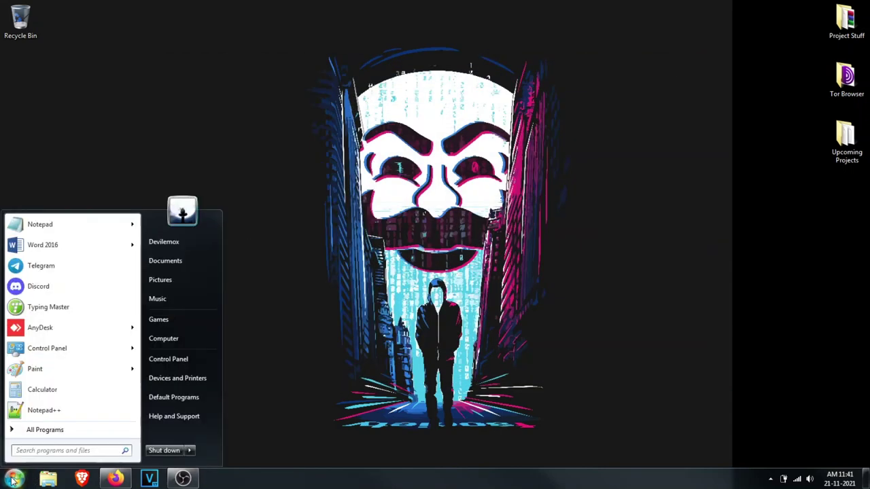
pyautogui.write('device')
pyautogui.press('Down')
pyautogui.press('Return')
# Expand Disk drives and inspect the WDC drives and the Generic External USB Device
pyautogui.click(146, 142)
pyautogui.click(142, 151)
pyautogui.rightClick(121, 142)
pyautogui.press('Escape')
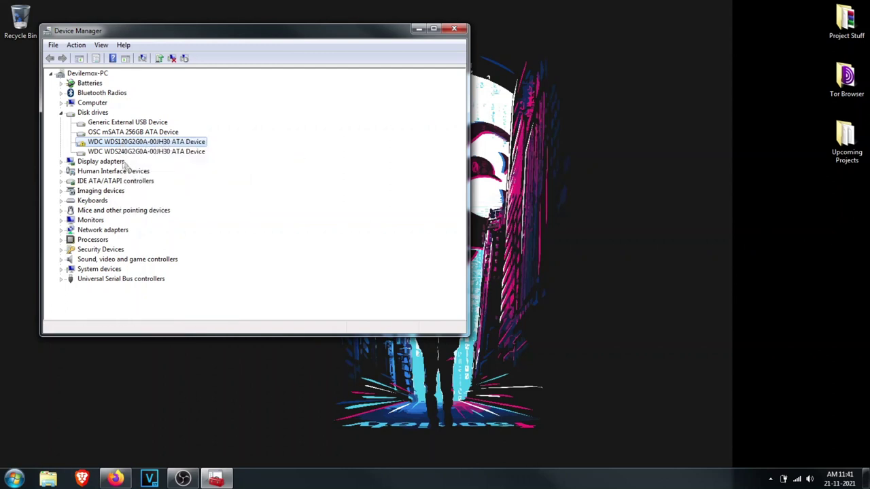
pyautogui.click(127, 122)
pyautogui.click(146, 151)
pyautogui.rightClick(127, 122)
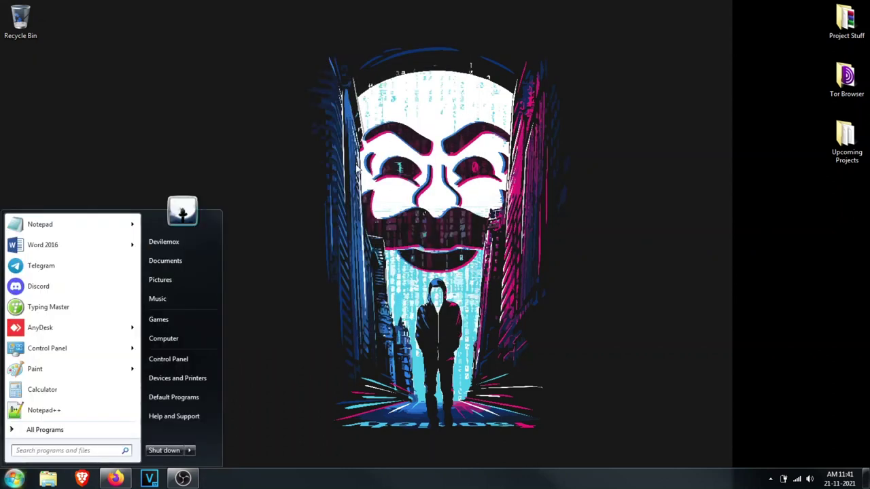
pyautogui.write('disk manah')
# Correct the Start search to 'disk manage' and launch 'Create and format hard disk partitions'
pyautogui.press('BackSpace')
pyautogui.write('gen')
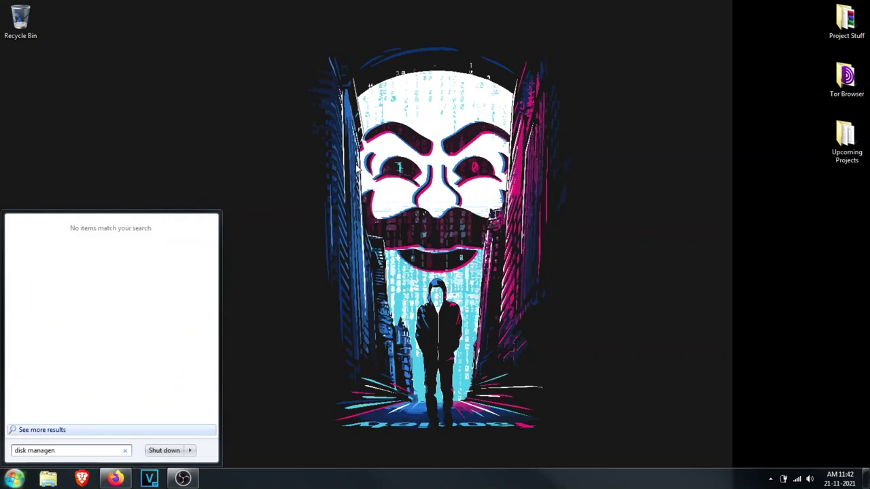
pyautogui.press('BackSpace')
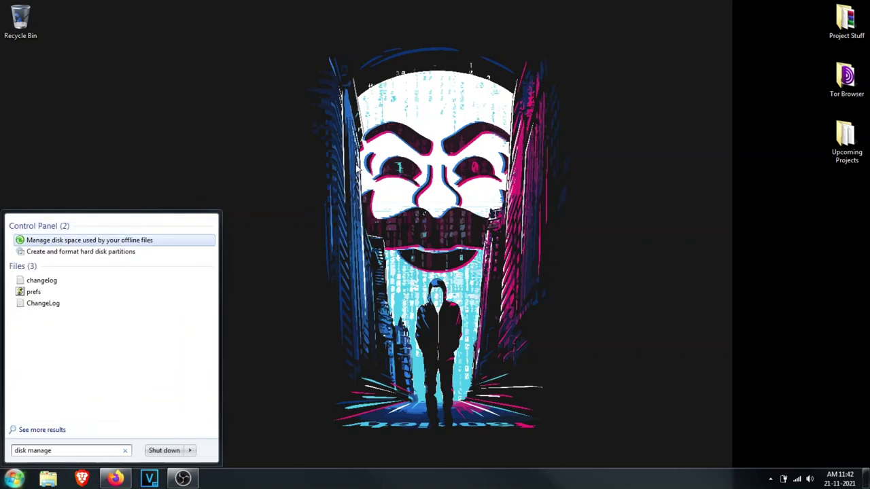
pyautogui.press('Down')
pyautogui.press('Return')
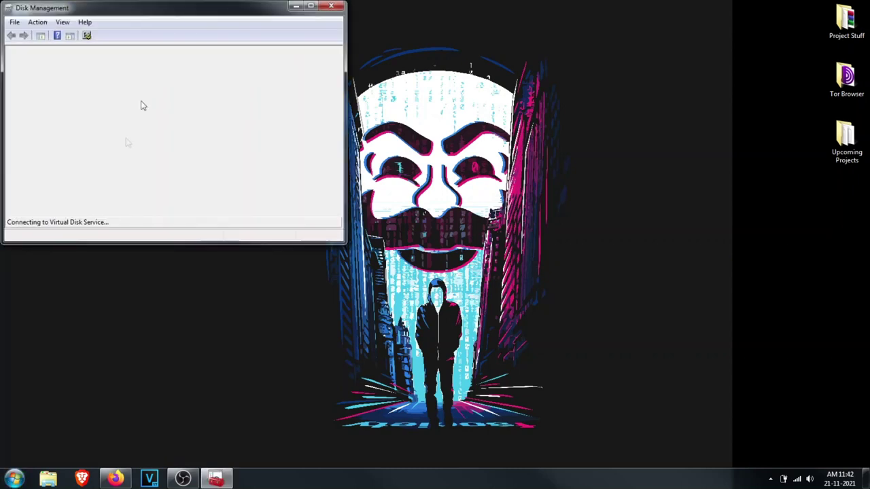
# Maximize Disk Management and bring up the options for Disk 1's 931 GB New Volume
pyautogui.click(312, 7)
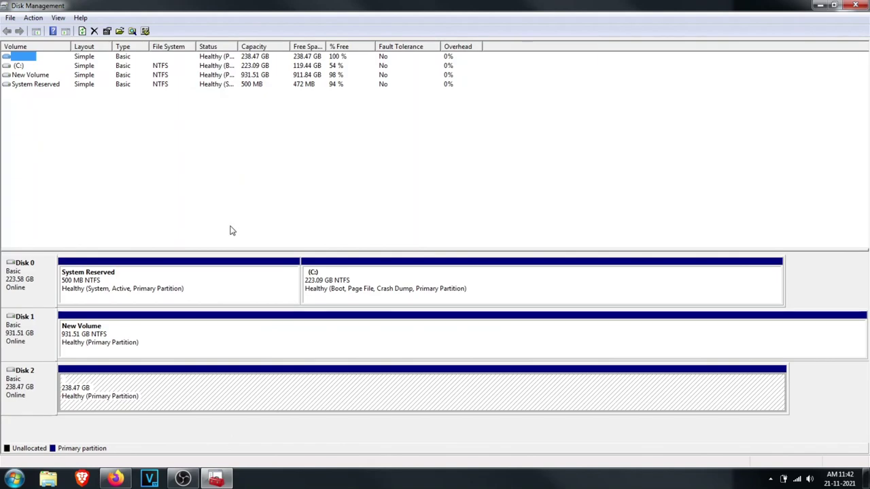
pyautogui.click(91, 340)
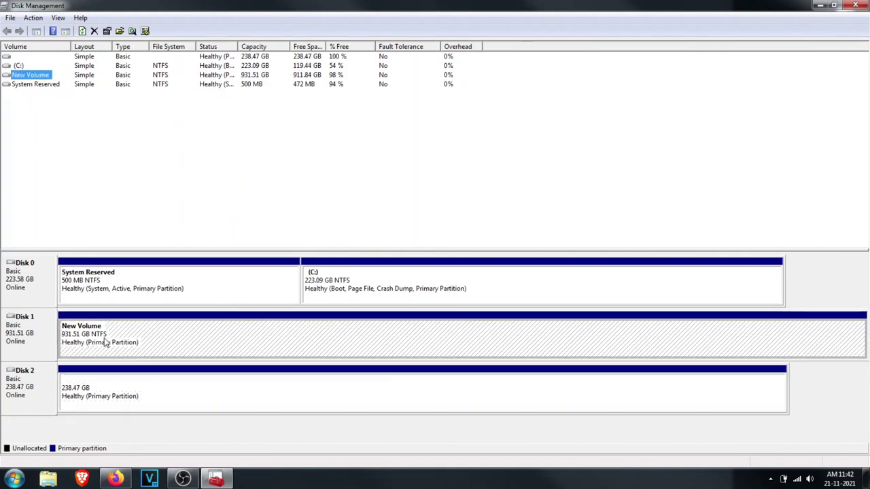
pyautogui.rightClick(106, 344)
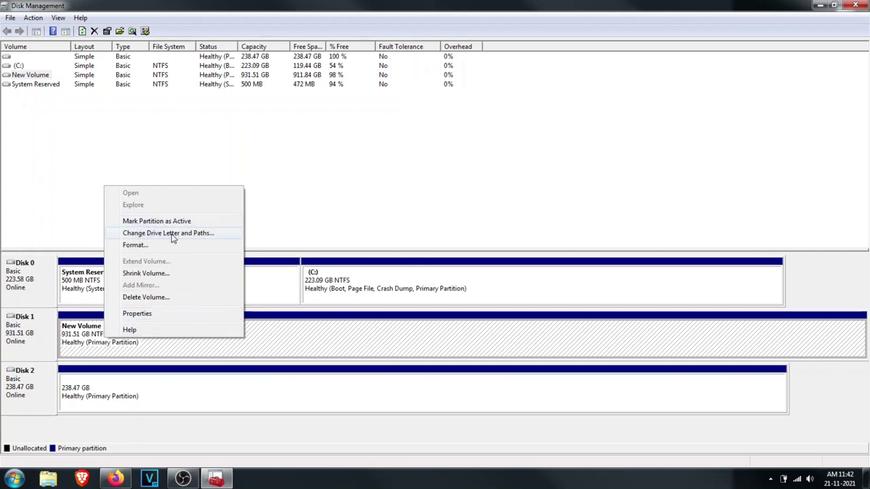
# Add drive letter D to the 931 GB New Volume through Change Drive Letter and Paths
pyautogui.click(151, 235)
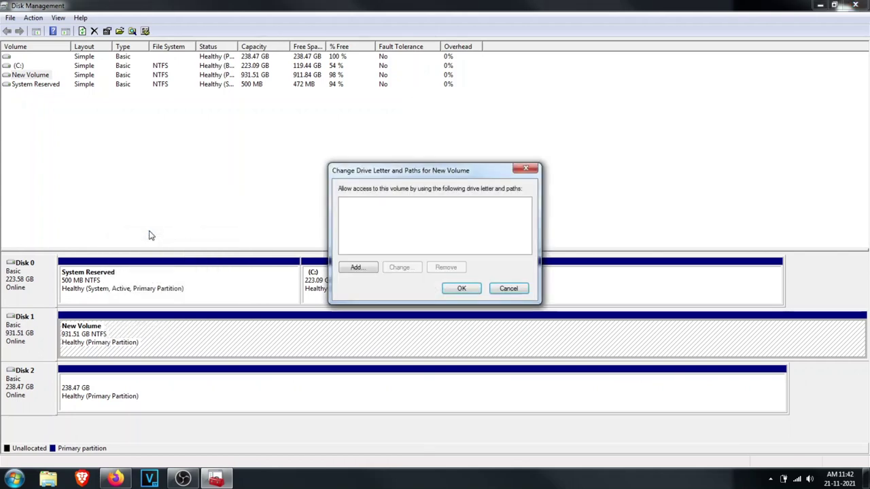
pyautogui.click(358, 268)
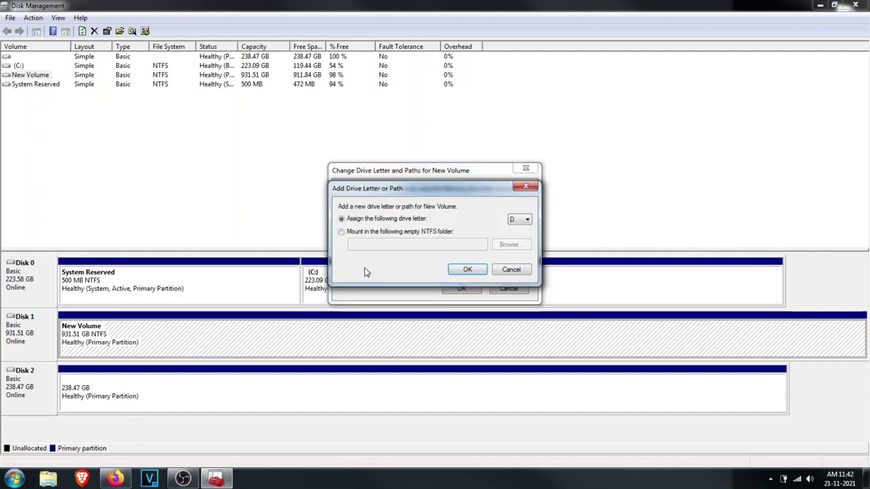
pyautogui.click(467, 270)
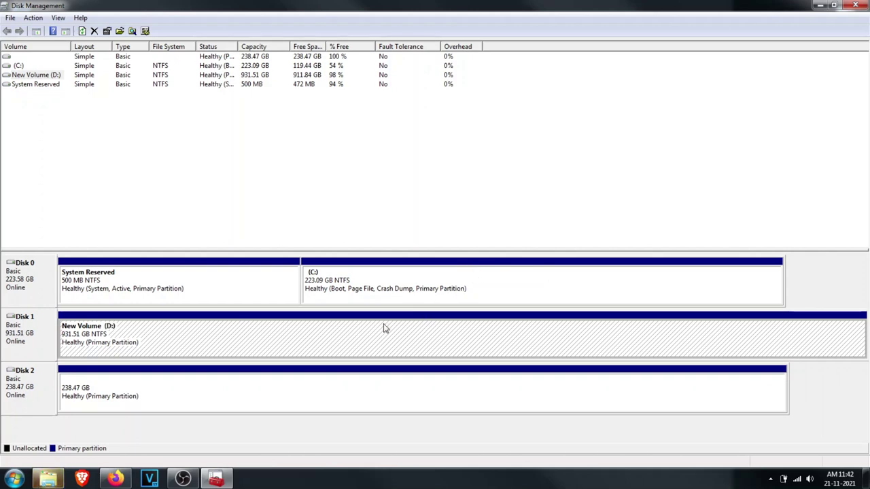
# Skip the disk scan, open the D: drive, and select New Volume (D:) in Computer
pyautogui.click(819, 5)
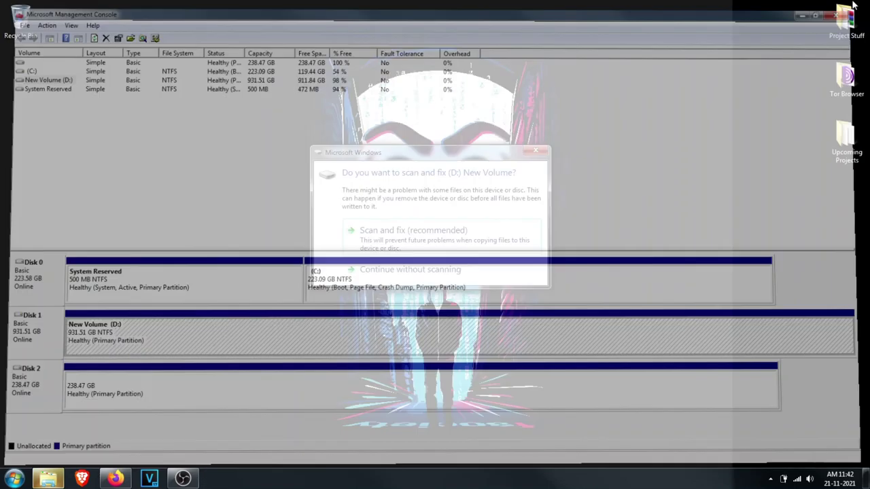
pyautogui.click(410, 269)
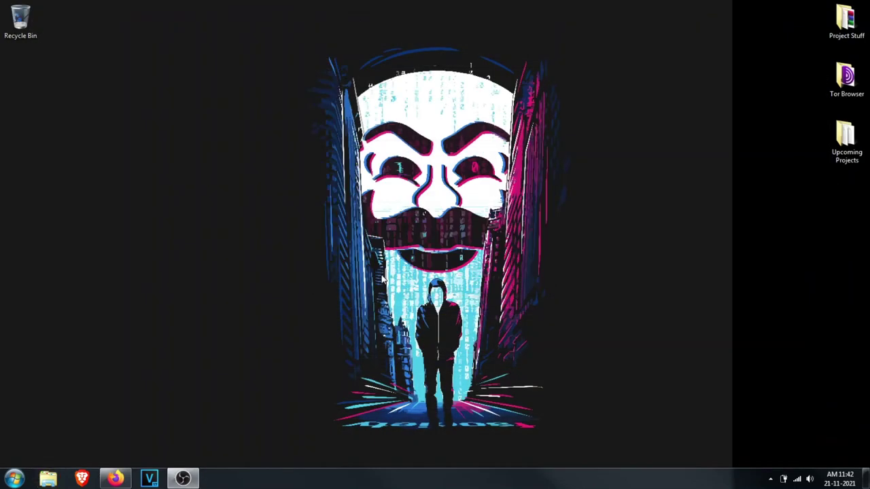
pyautogui.click(410, 259)
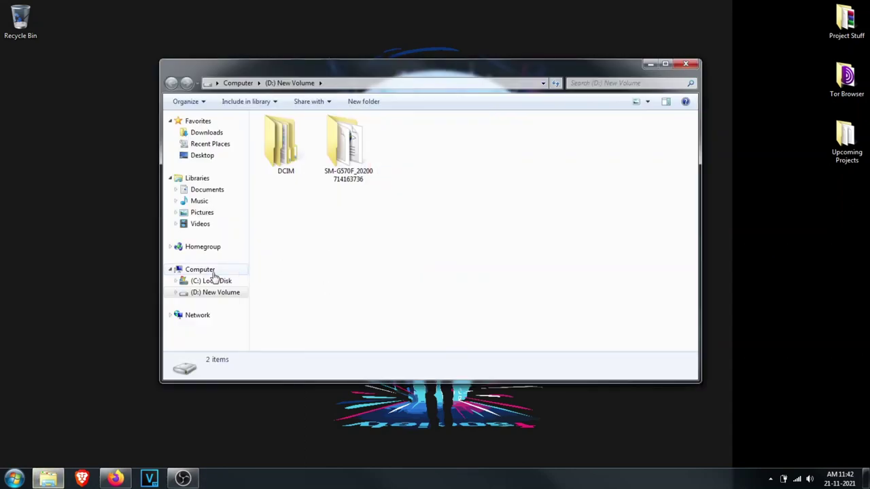
pyautogui.click(200, 269)
pyautogui.click(464, 143)
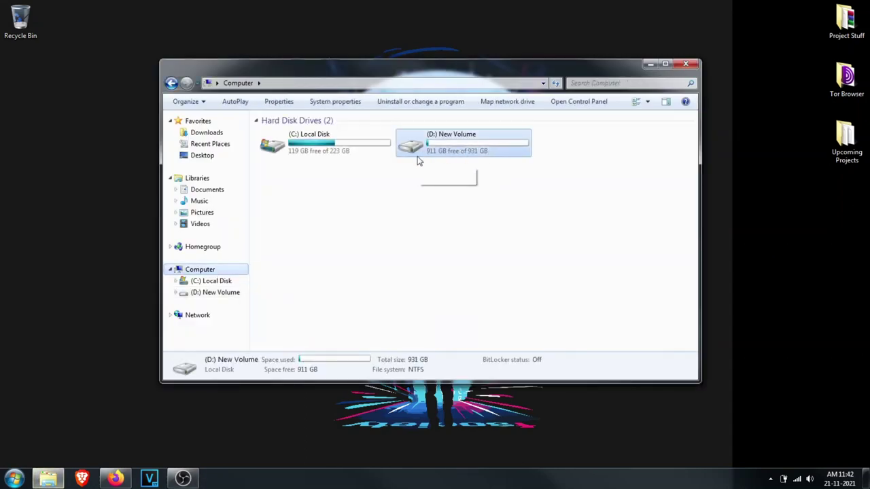